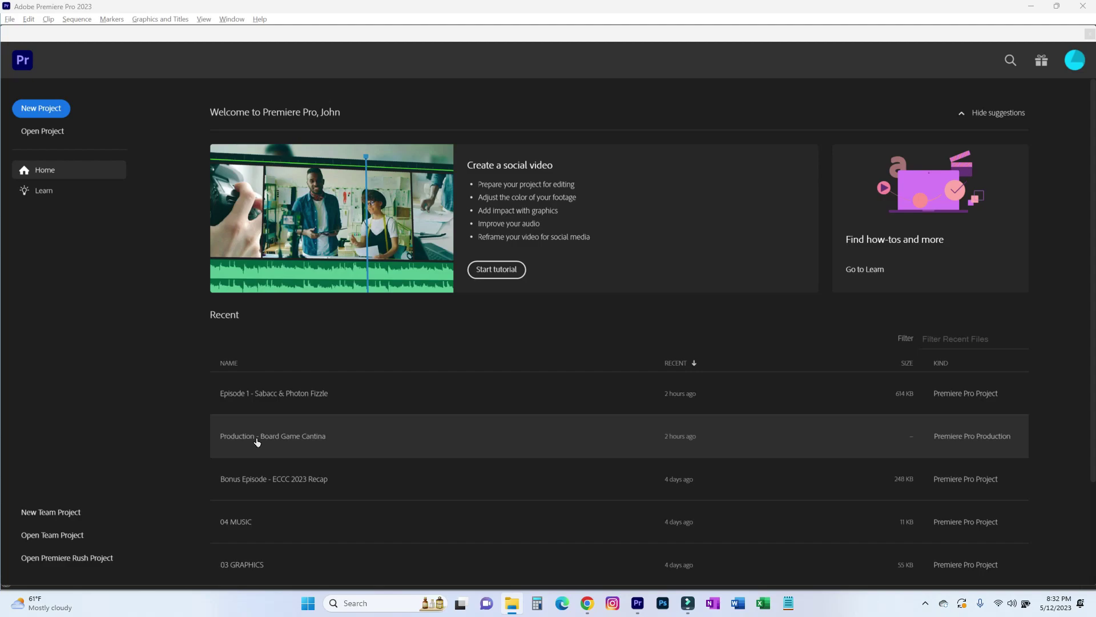
- Open the recent production "Production - Board Game Cantina" and enlarge its window to show the full list of projects
click(257, 442)
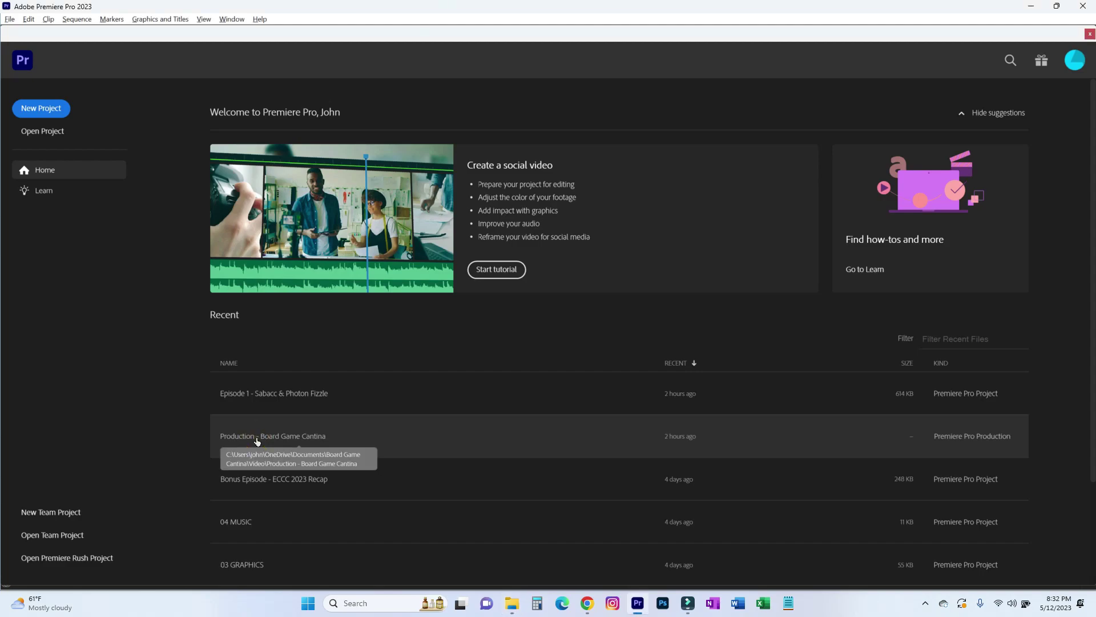
click(257, 442)
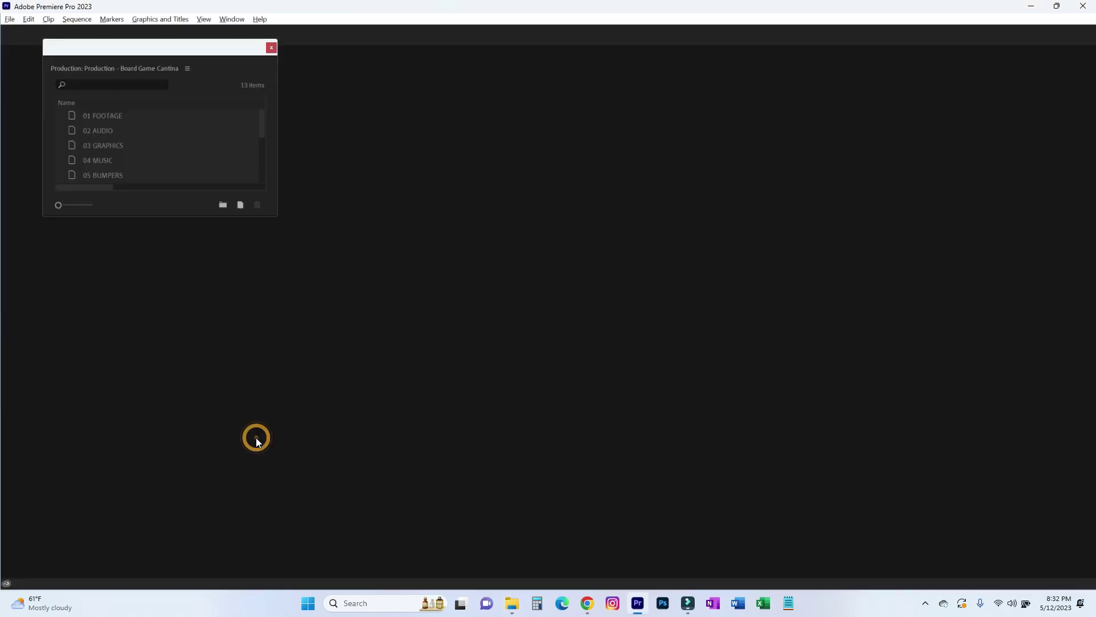
drag(131, 220, 124, 364)
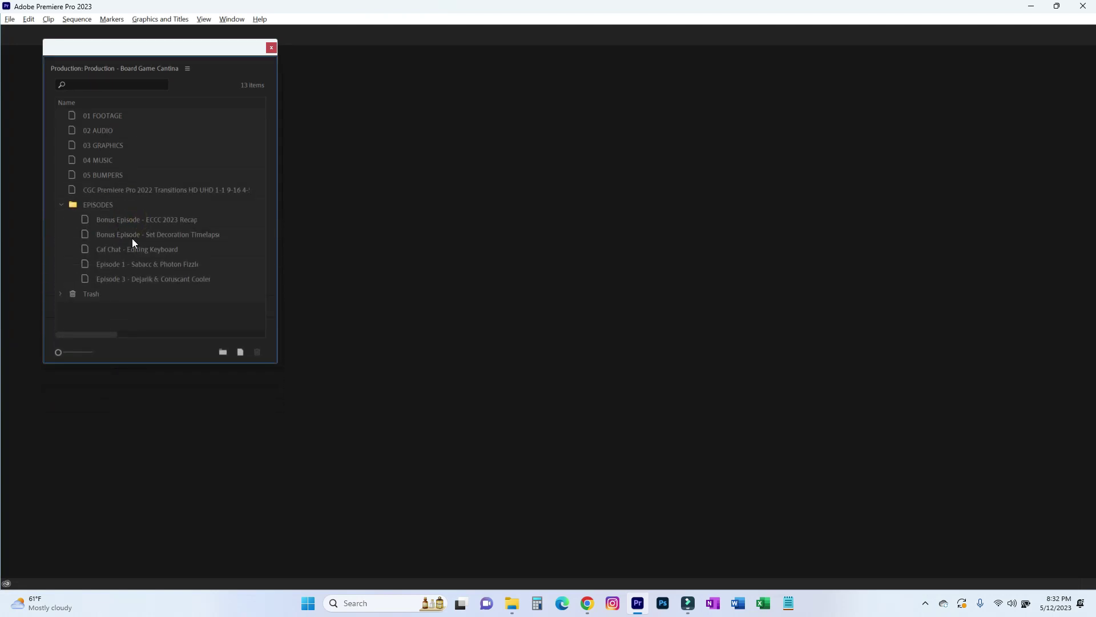
- Create a new project named "Episode 2 - The Clone Wars & Blurrgfire" inside the EPISODES folder of the production
right_click(104, 204)
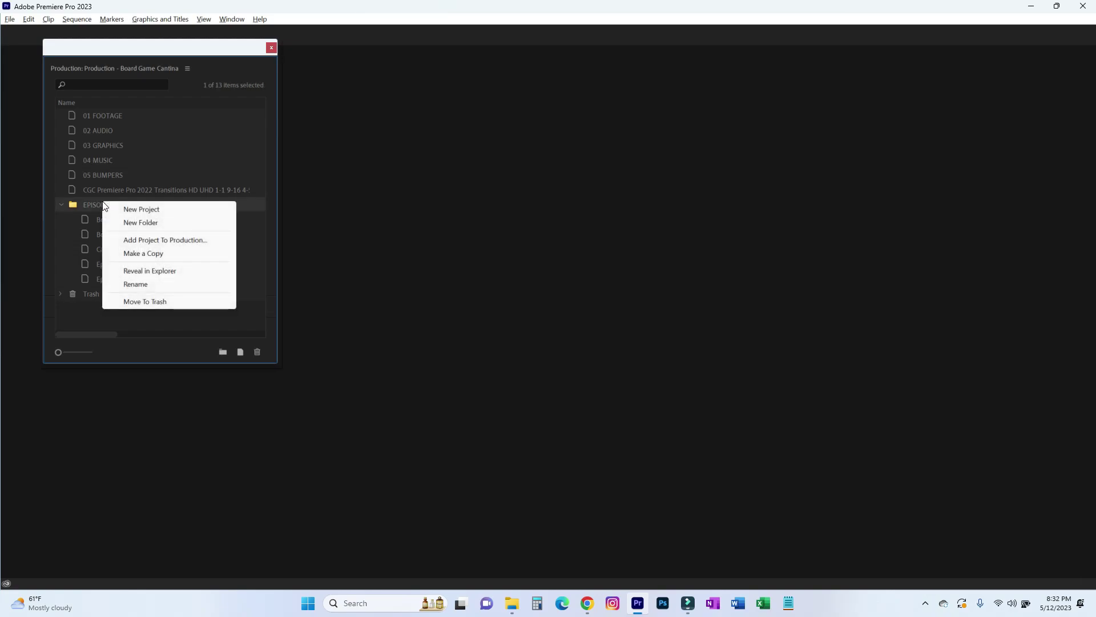
click(144, 210)
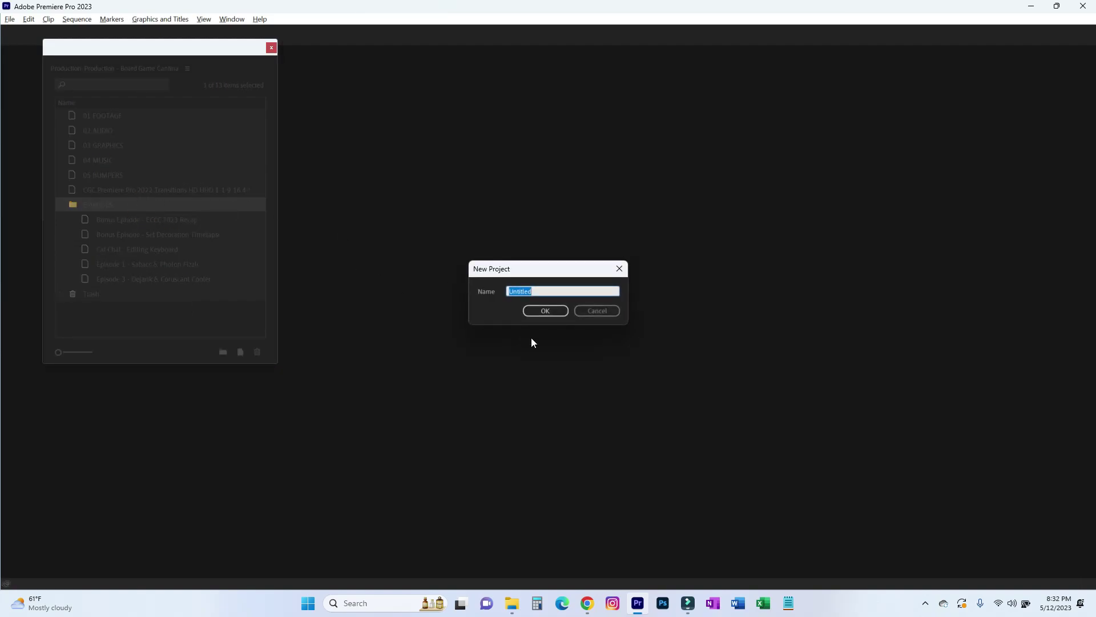
text(Episode 2 - B)
key(BackSpace)
text(The Clone Wars & Blurrgfire)
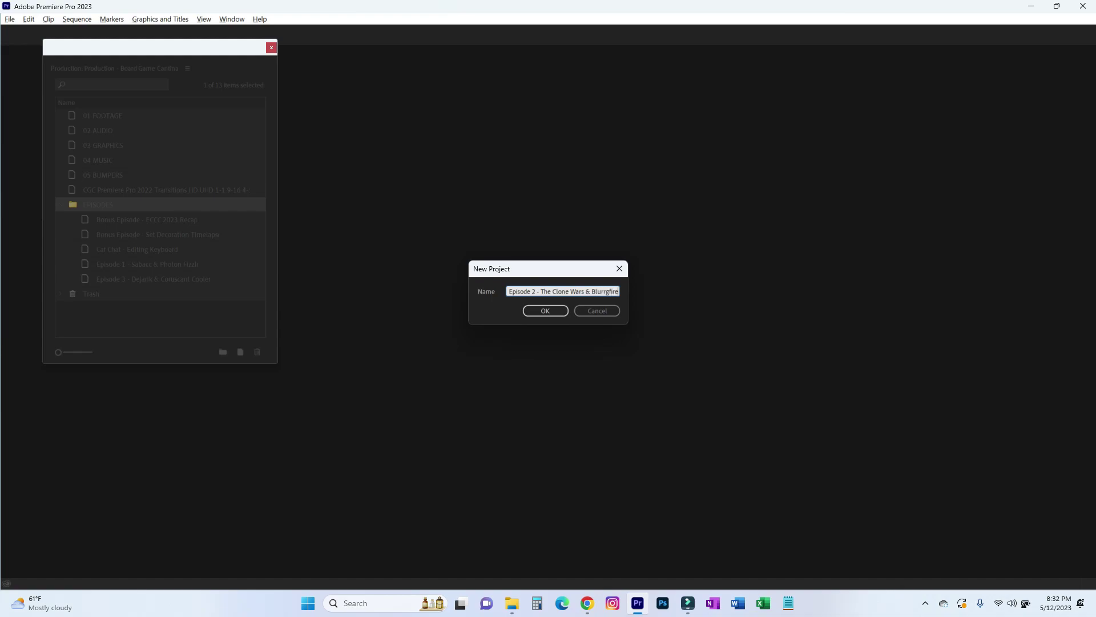
key(Return)
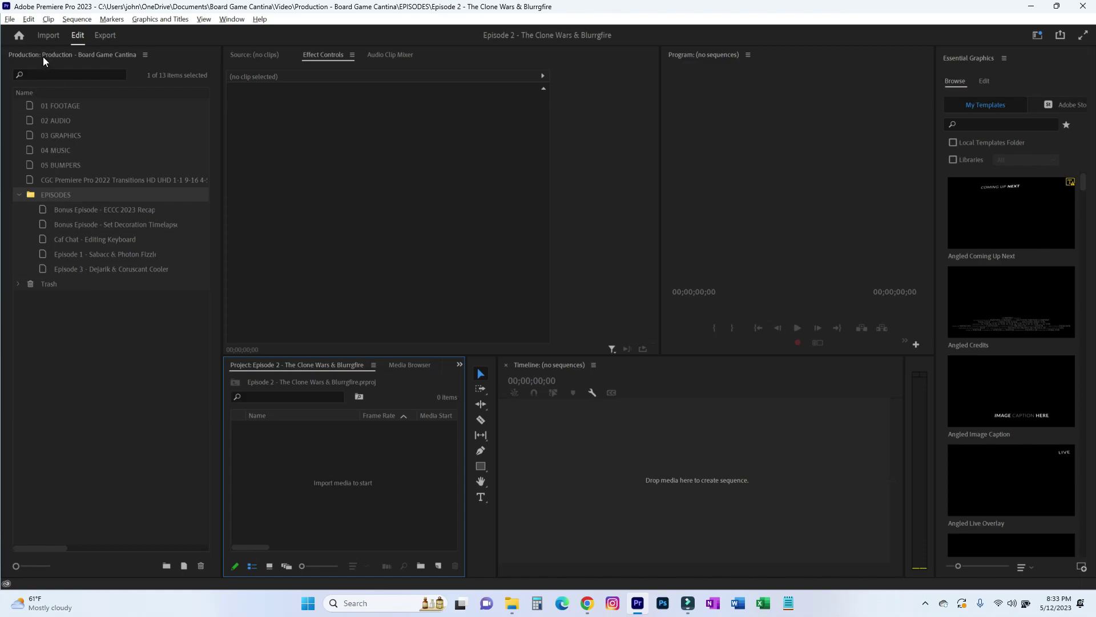
- Close the production, then reopen "Production - Board Game Cantina" from the recent files and enlarge its project list
click(10, 18)
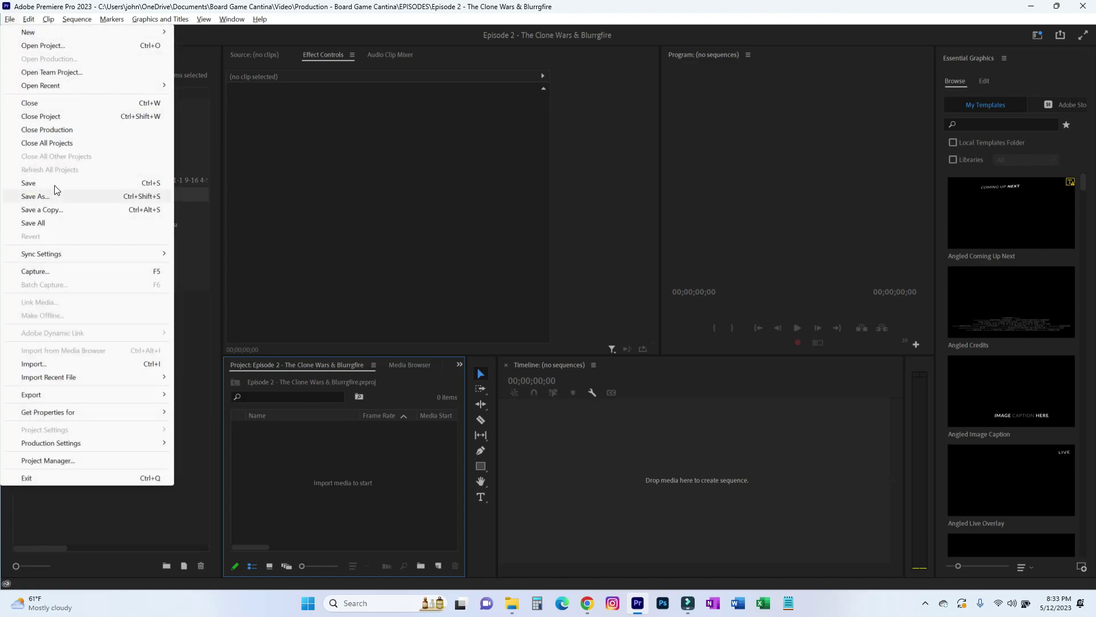
click(63, 129)
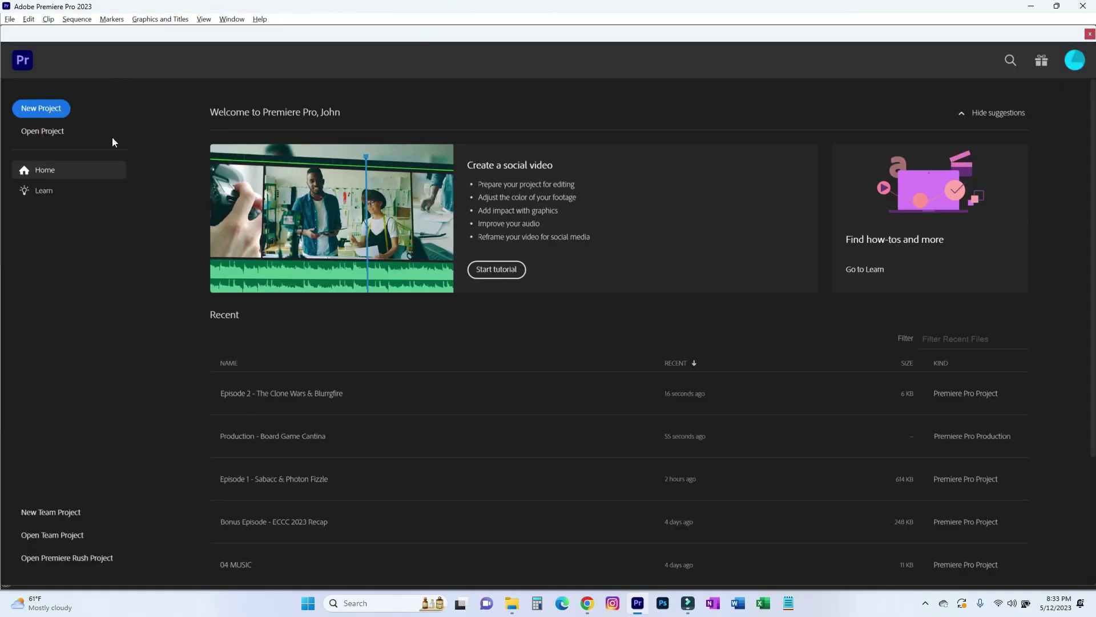
click(304, 436)
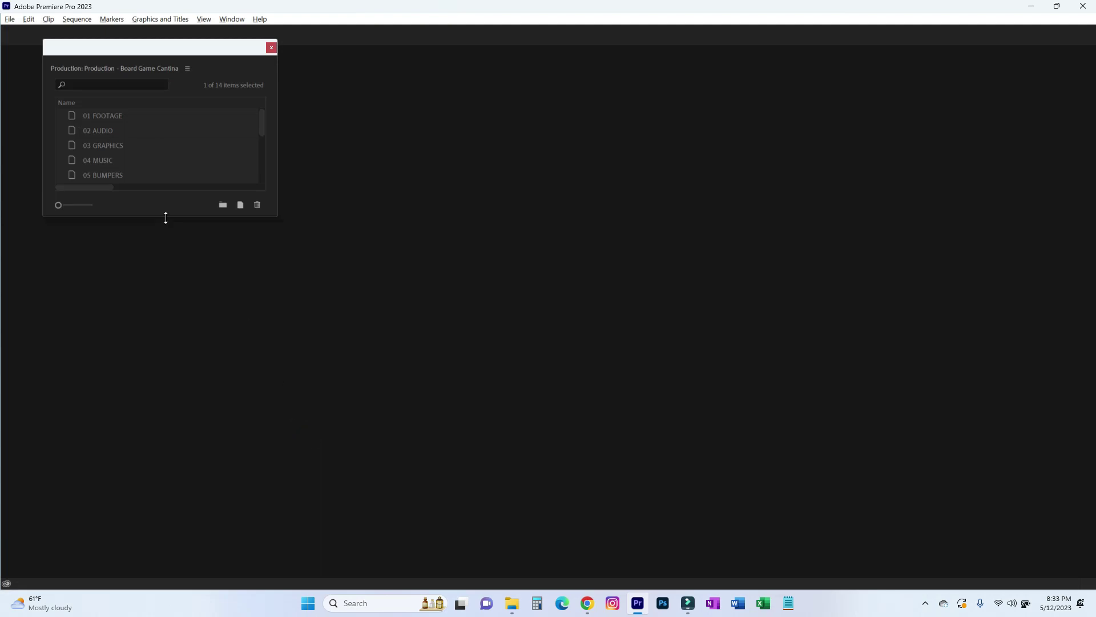
drag(166, 218, 191, 413)
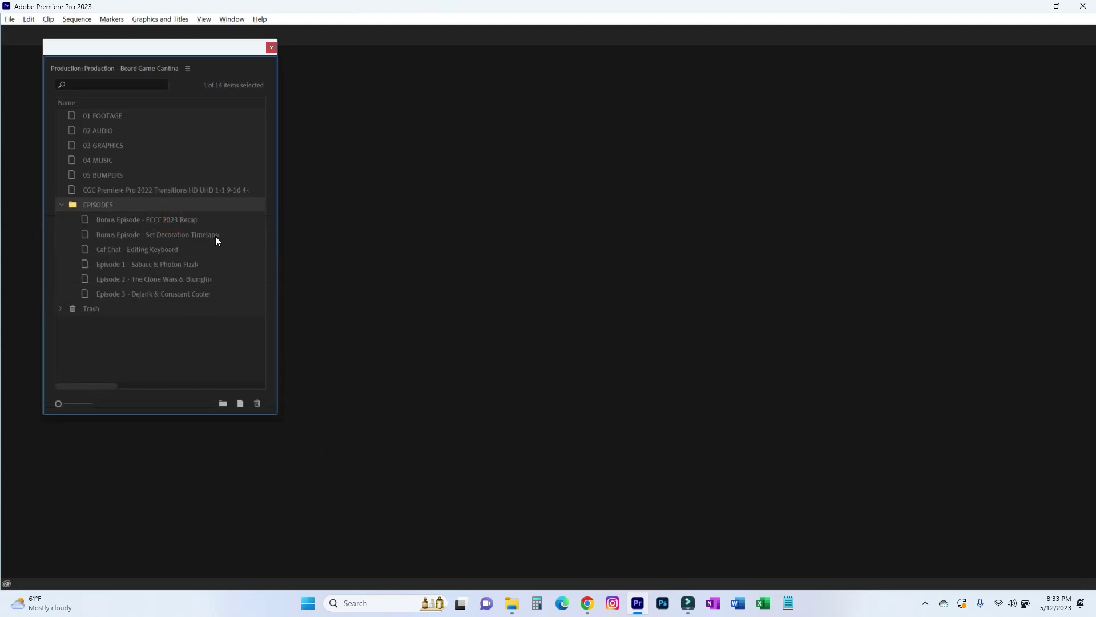
- Open the "Episode 2 - The Clone Wars & Blurrgfire" project from the EPISODES folder
click(204, 279)
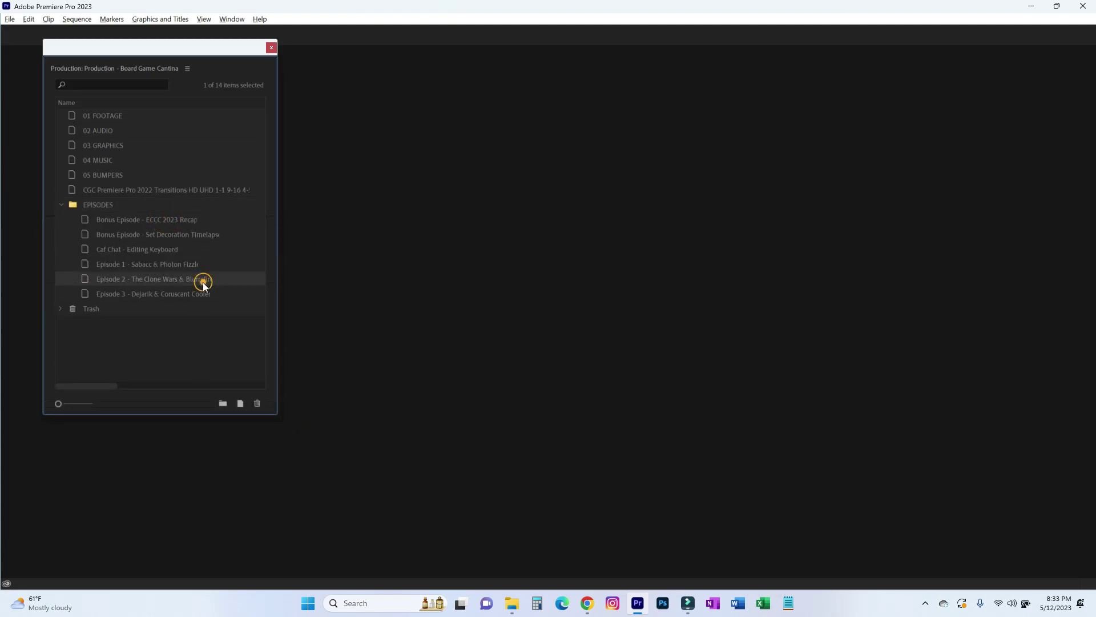
double_click(112, 278)
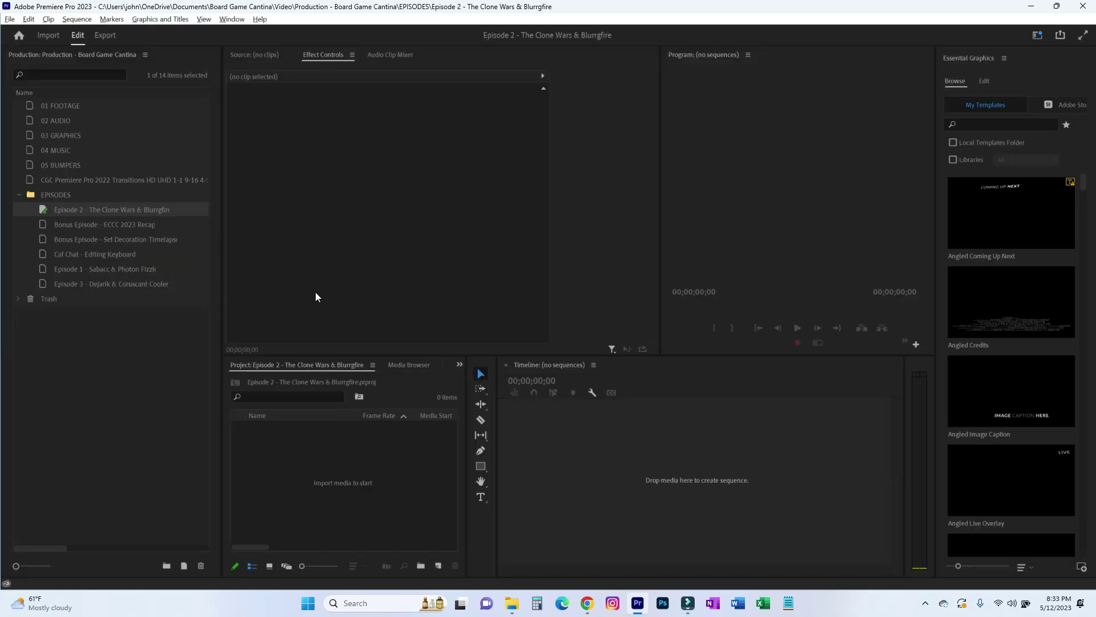
click(450, 388)
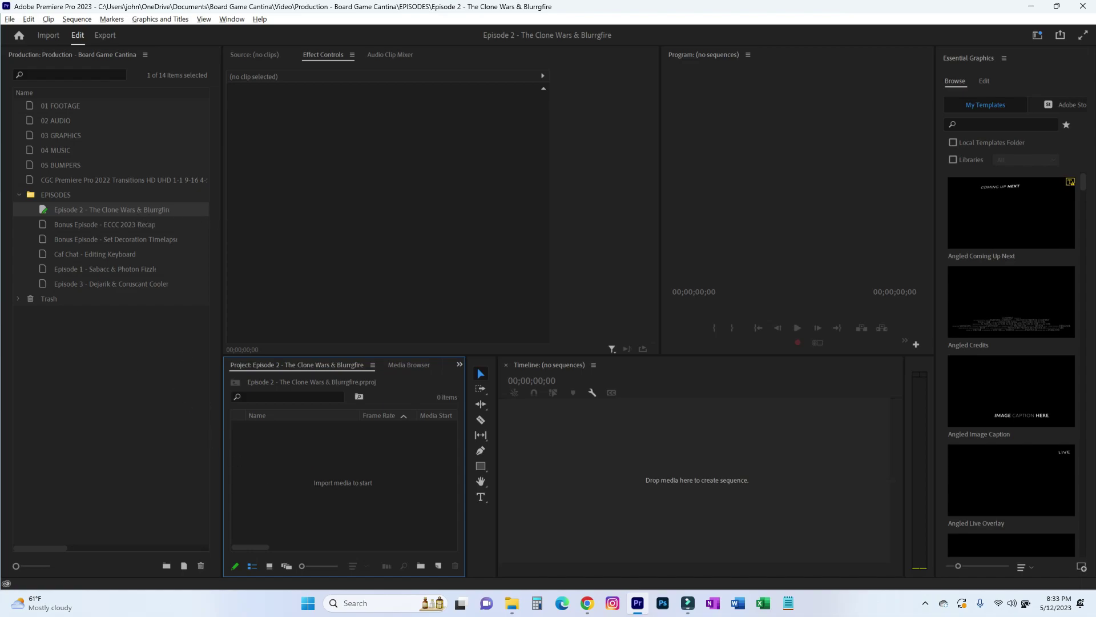
- Switch to File Explorer and import the folders 01 FOOTAGE, 02 AUDIO, 03 GRAPHICS, 04 MUSIC and 05 PHOTOS into the empty Episode 2 project
click(512, 603)
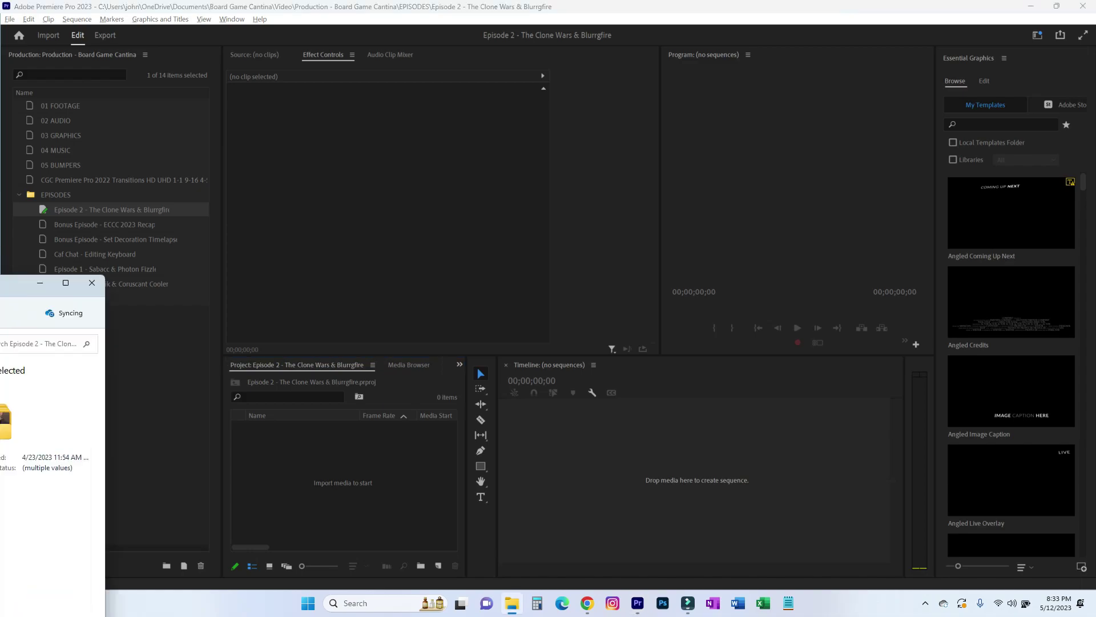
drag(648, 214, 754, 121)
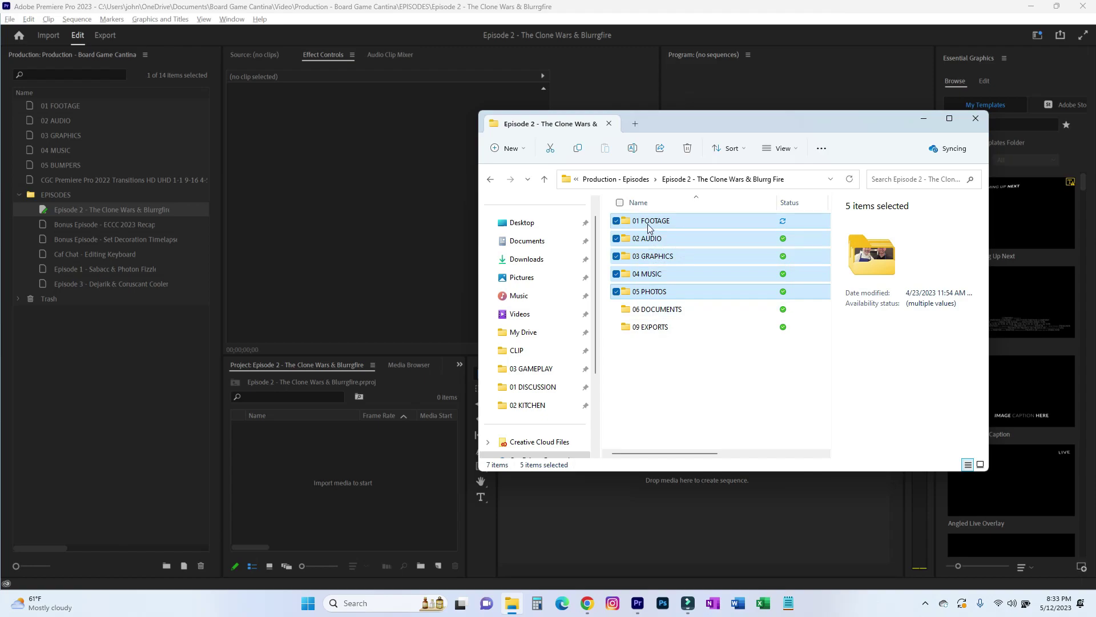
mouse_move(649, 228)
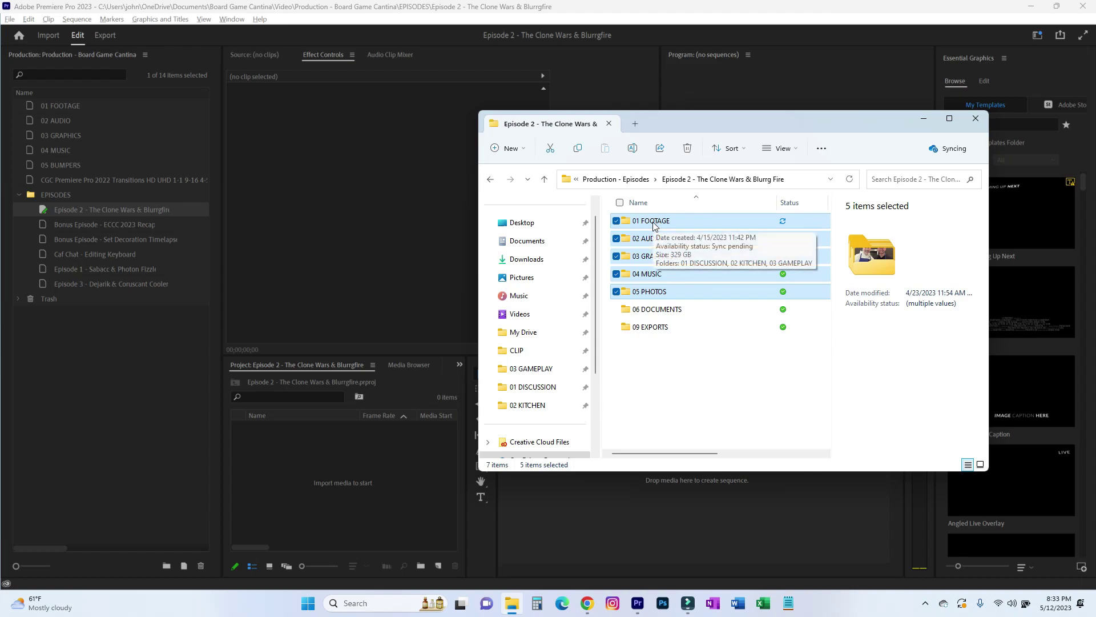
drag(653, 226, 285, 452)
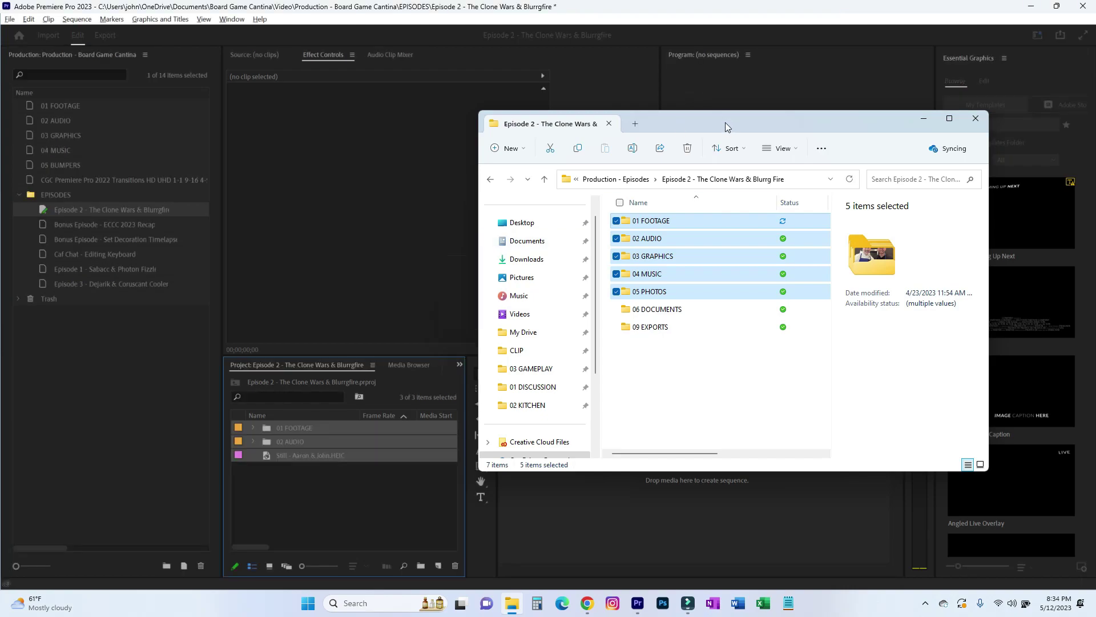
drag(725, 122, 0, 290)
click(24, 287)
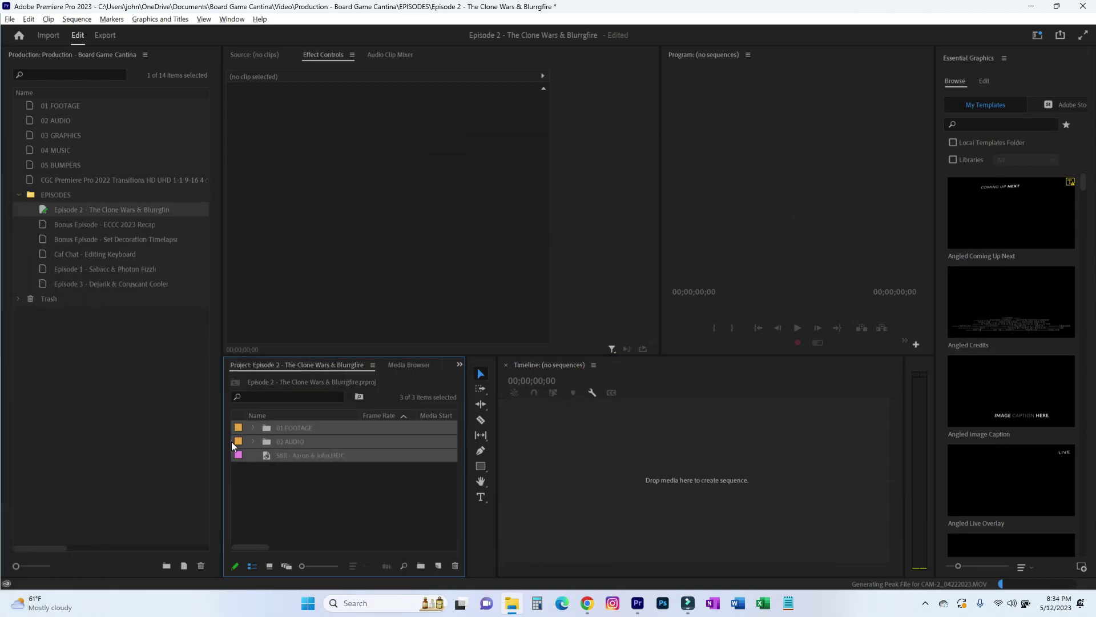
- Examine the imported clips in the 01 DISCUSSION, 03 GAMEPLAY and 02 KITCHEN footage bins and in the 02 AUDIO bin
click(254, 427)
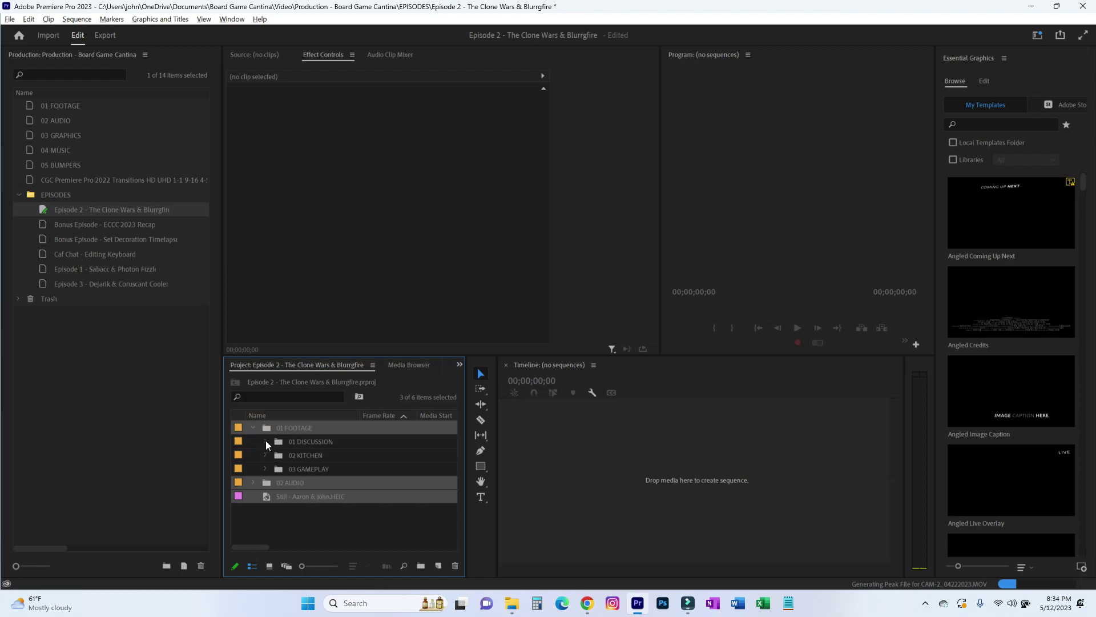
click(265, 440)
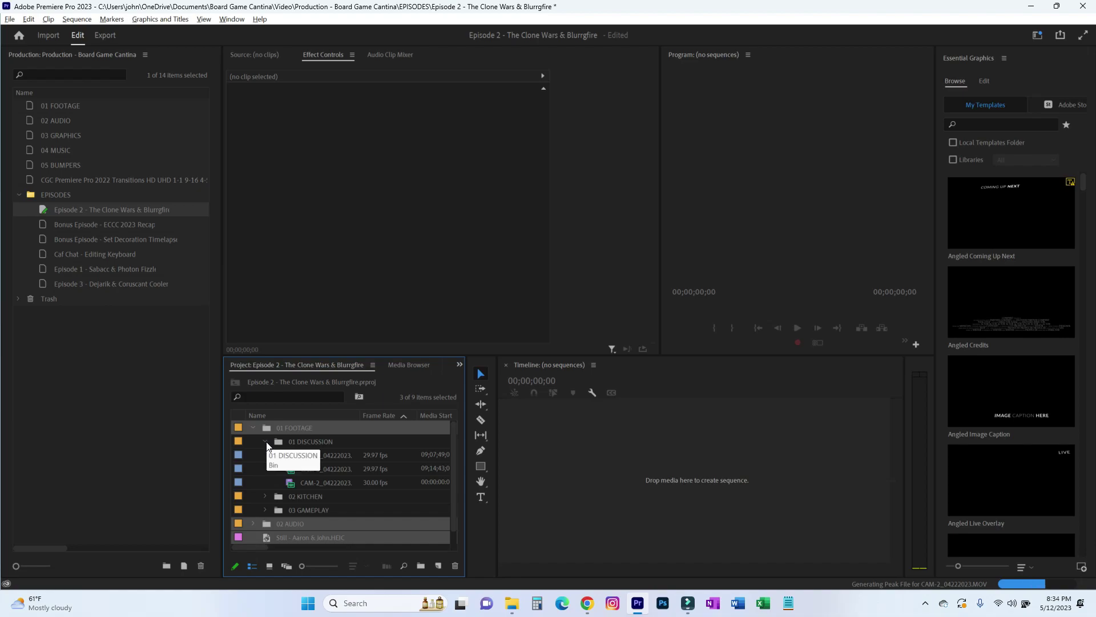
click(266, 442)
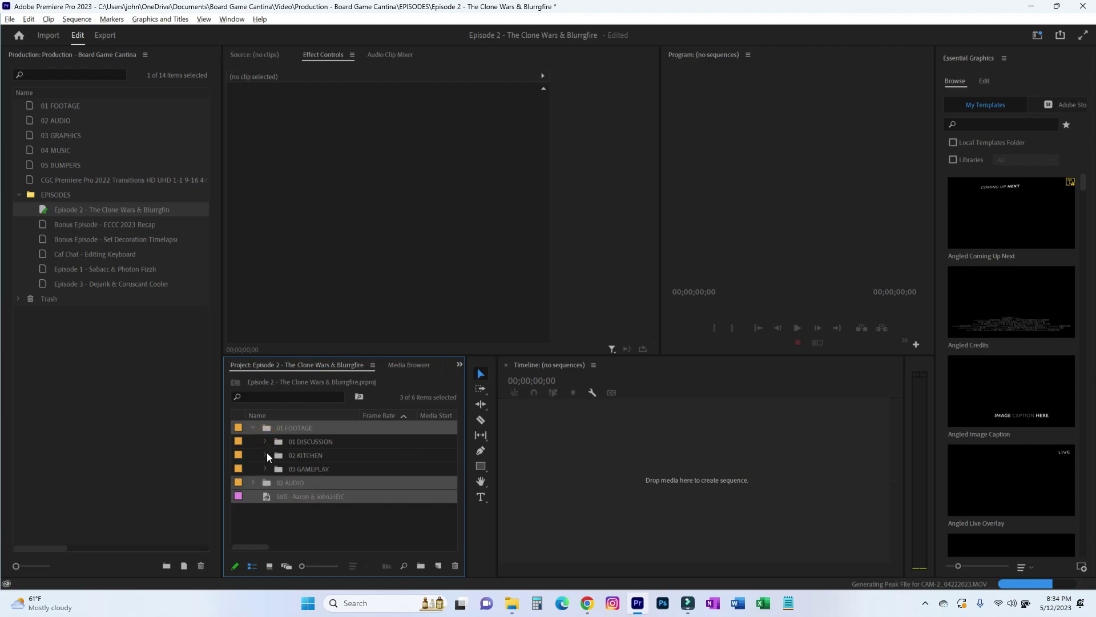
click(265, 468)
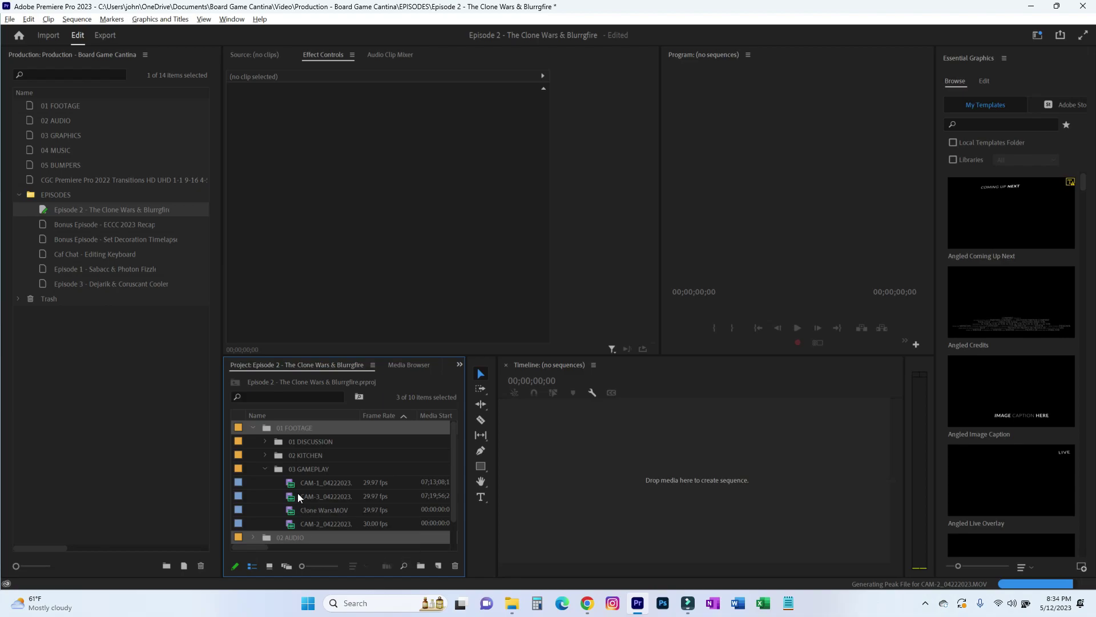
click(265, 469)
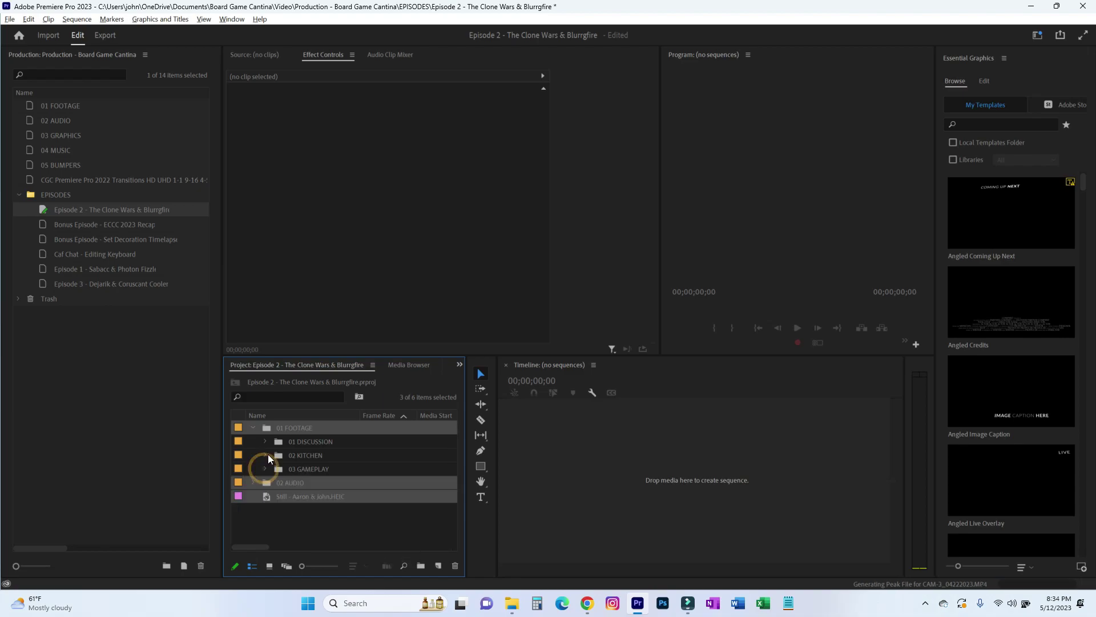
click(265, 454)
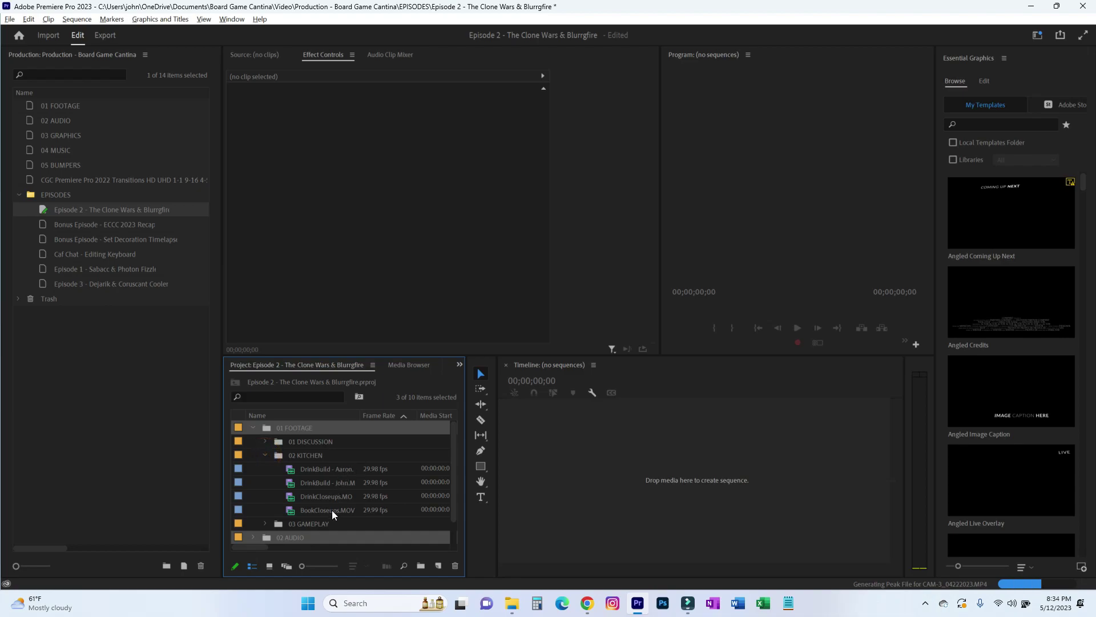
click(264, 455)
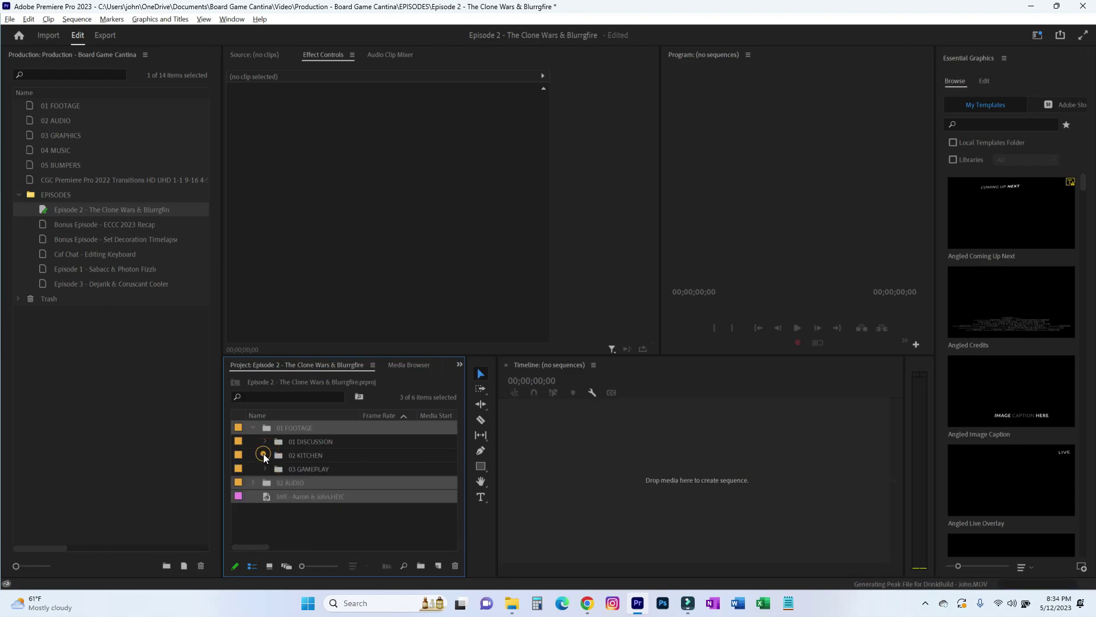
click(253, 483)
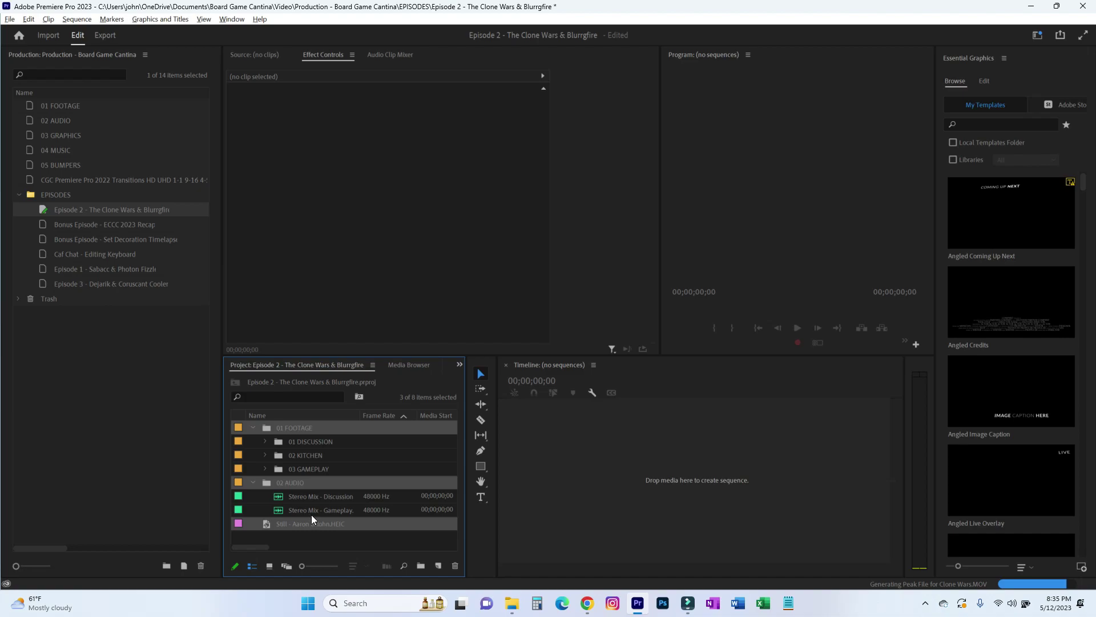
- Load CAM-1_04222023.MP4 from the 01 DISCUSSION bin into the Source Monitor and play its opening seconds
click(265, 441)
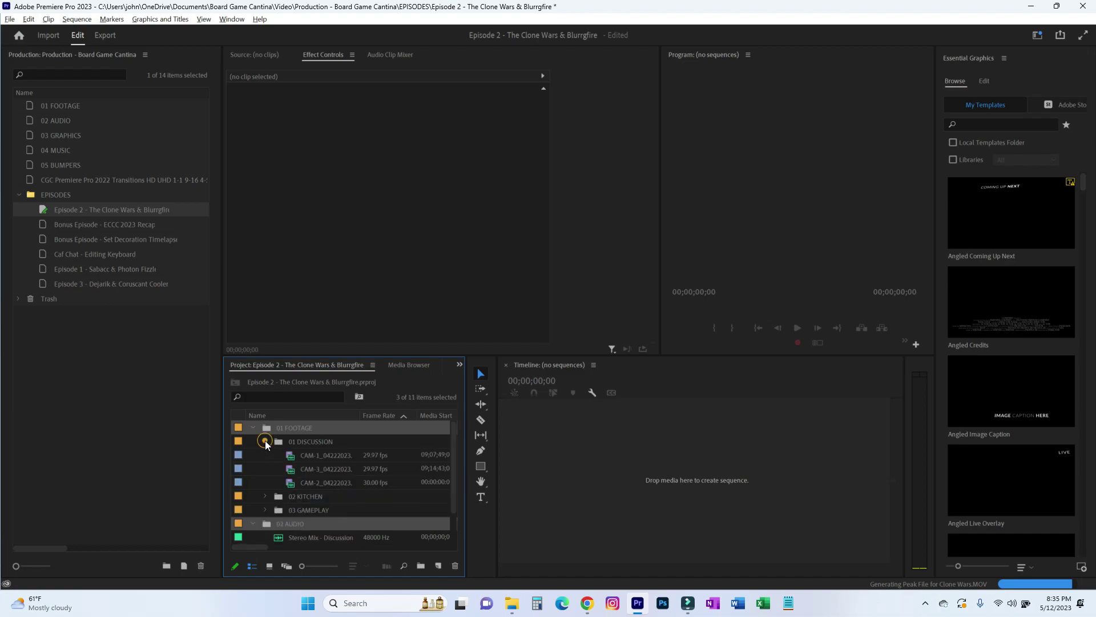
click(321, 456)
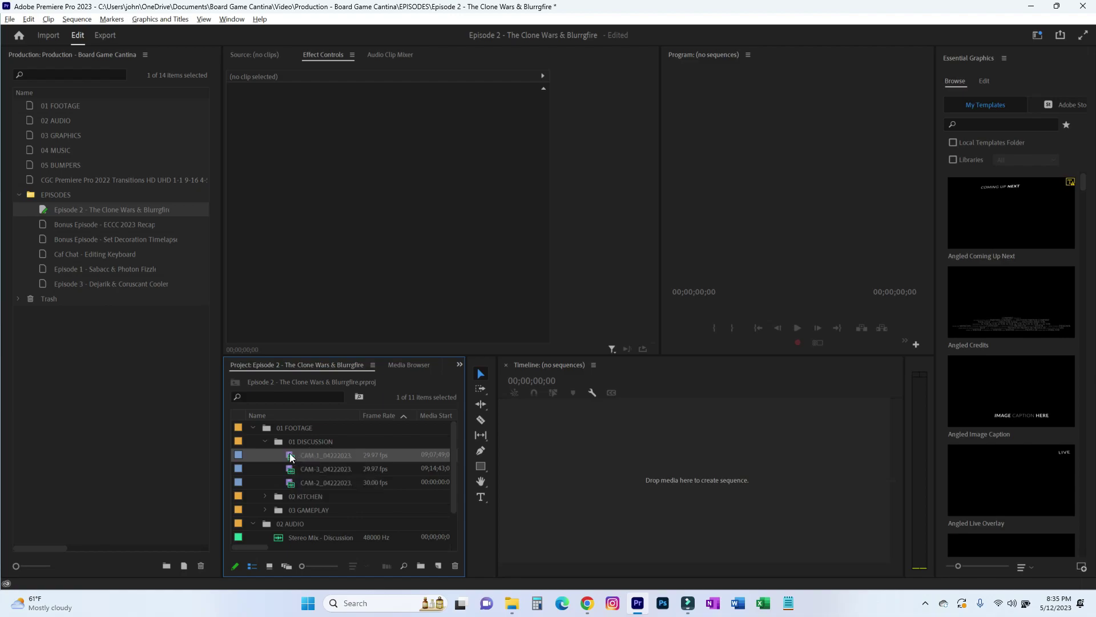
double_click(290, 455)
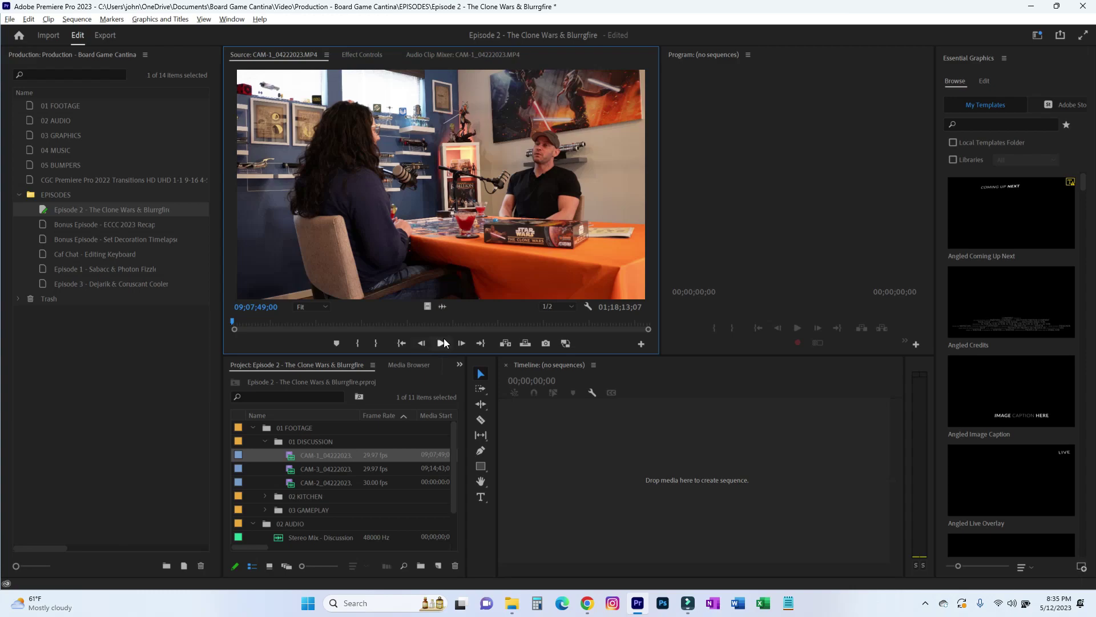
click(443, 342)
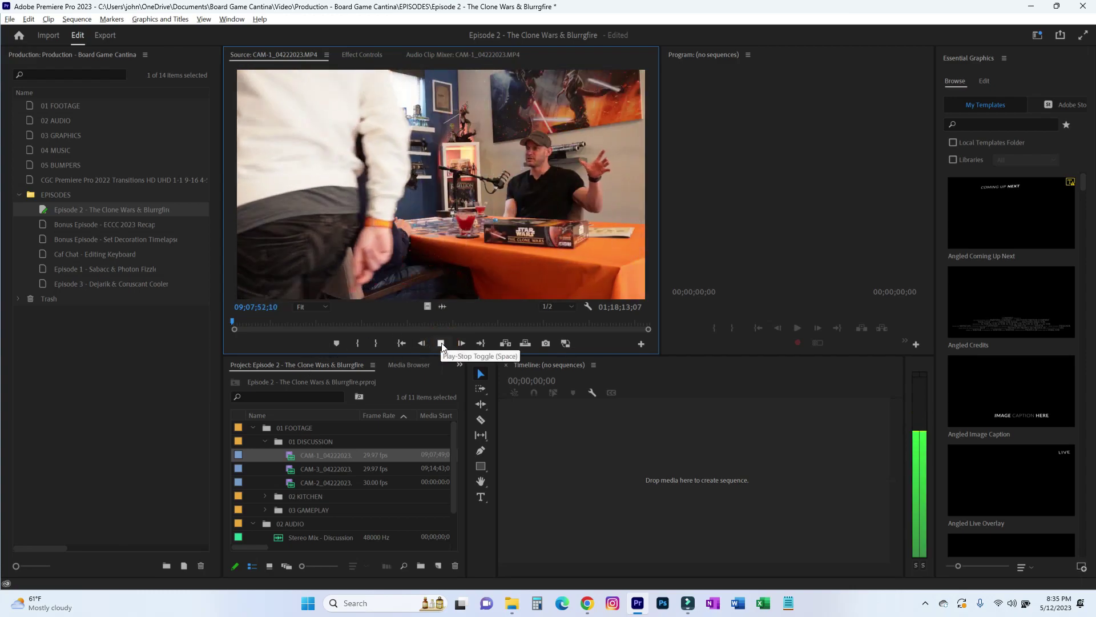
click(441, 343)
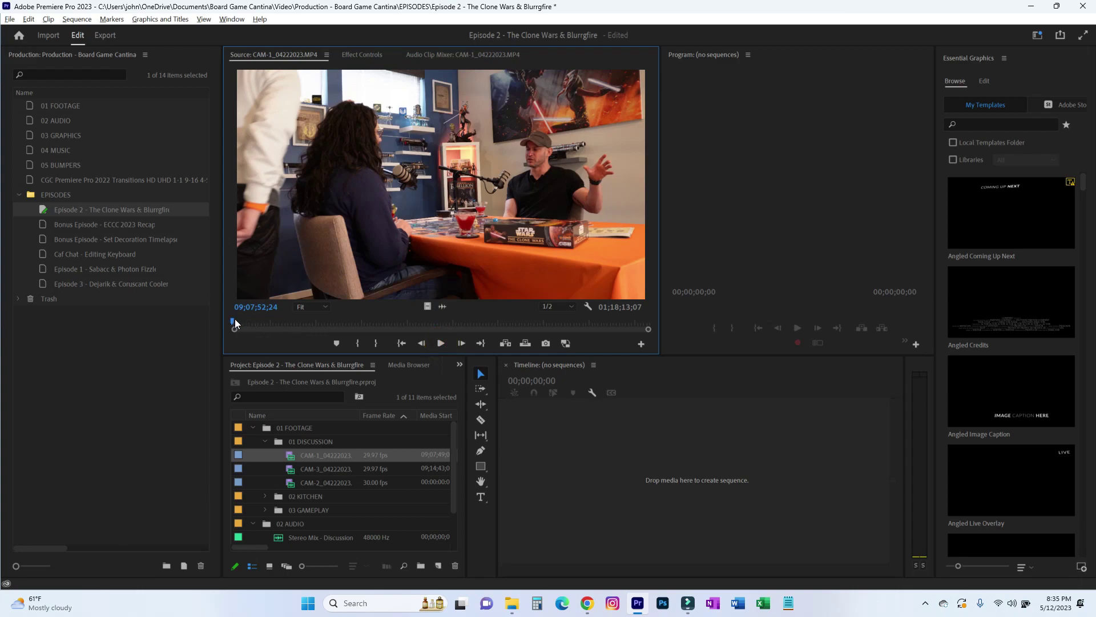
- Preview a section just past the middle of the CAM-1 clip, and create a new sequence from the clip in the empty timeline
drag(235, 318, 464, 325)
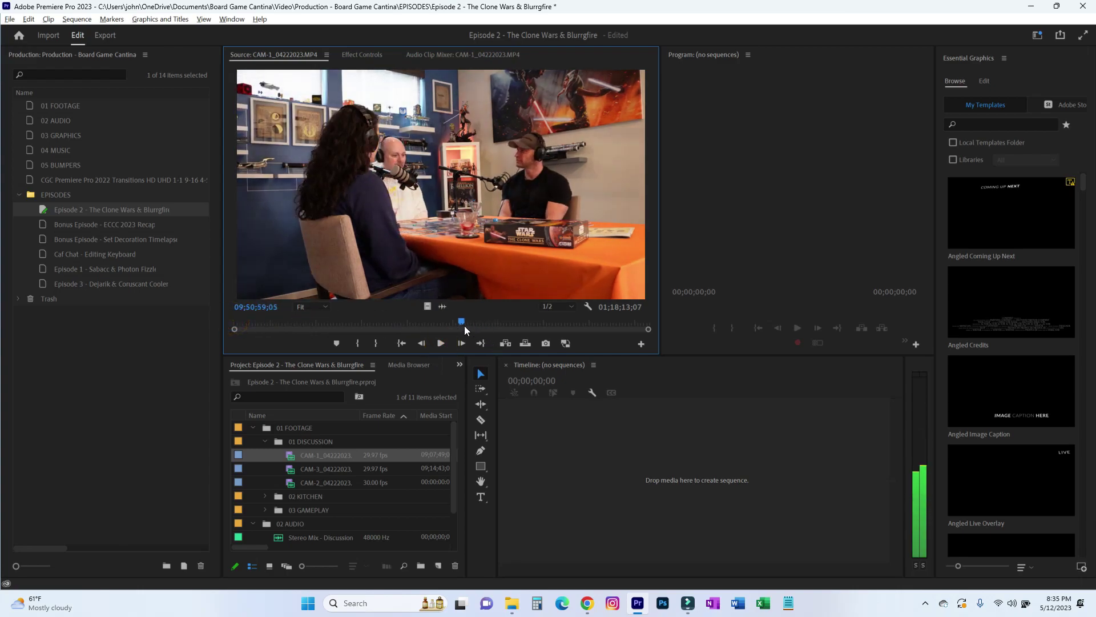
click(441, 343)
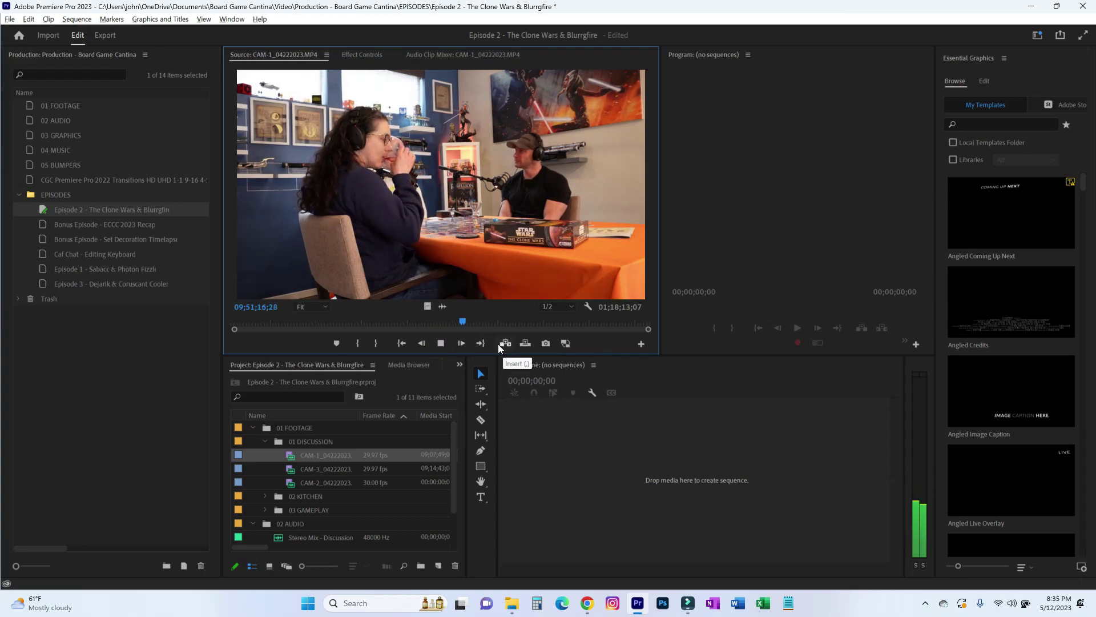
click(443, 342)
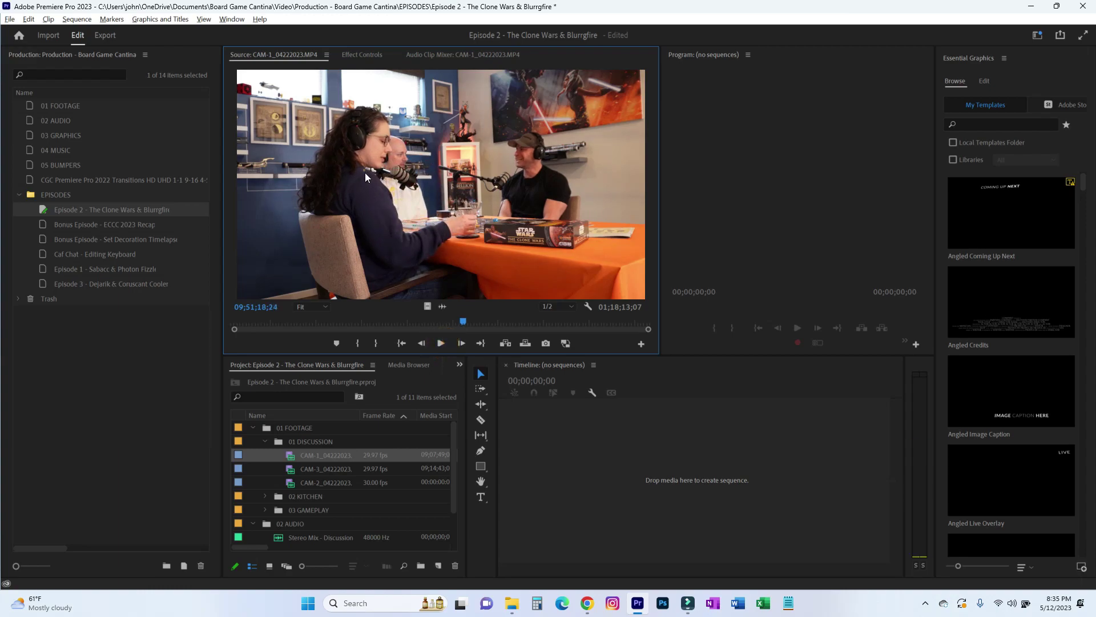
drag(365, 172, 623, 463)
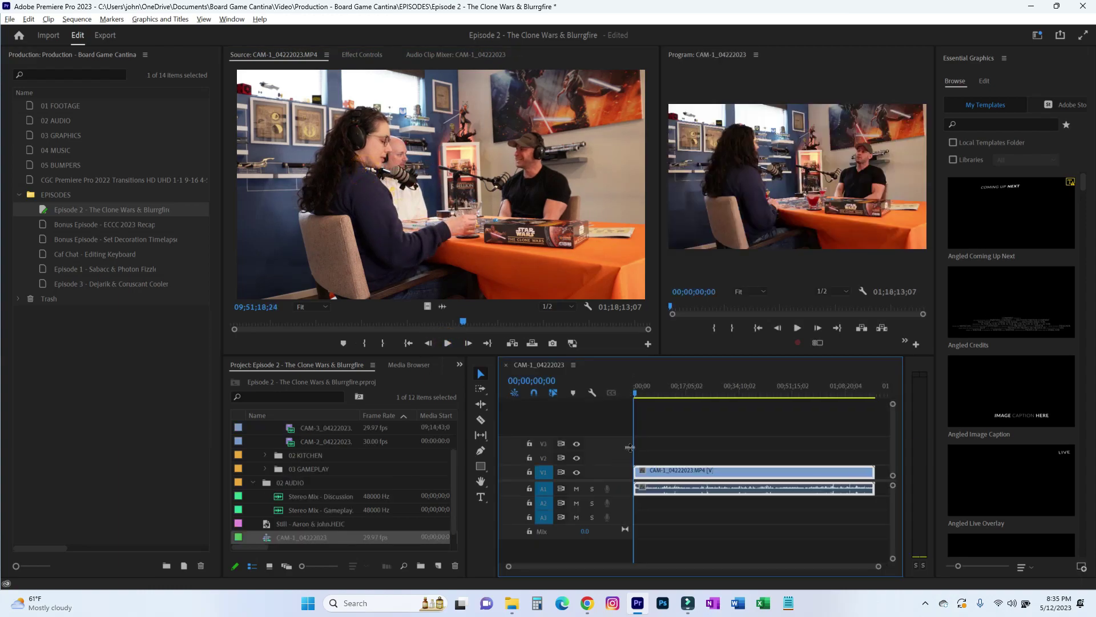